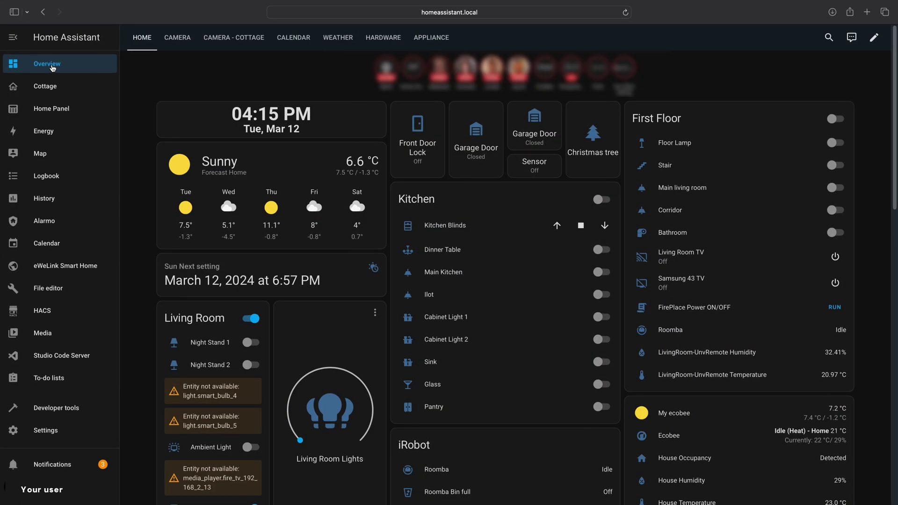
Step: Create a new dashboard from scratch titled 'Homelad-DD' in Settings > Dashboards
{"action": "left_click", "coordinate": [55, 433]}
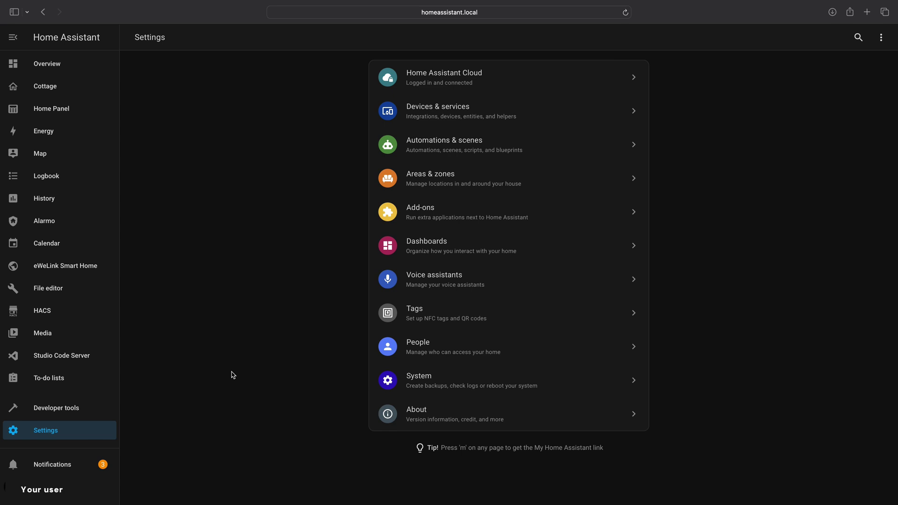
{"action": "left_click", "coordinate": [427, 245]}
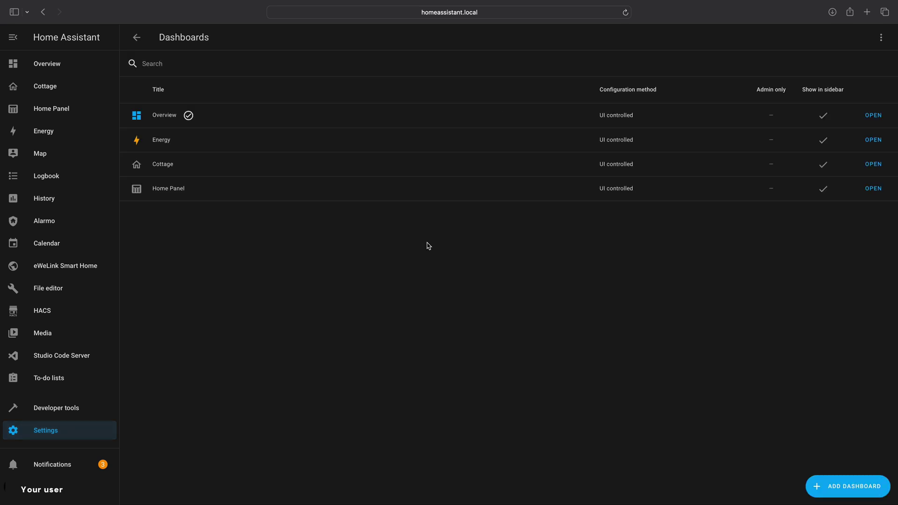
{"action": "left_click", "coordinate": [842, 489]}
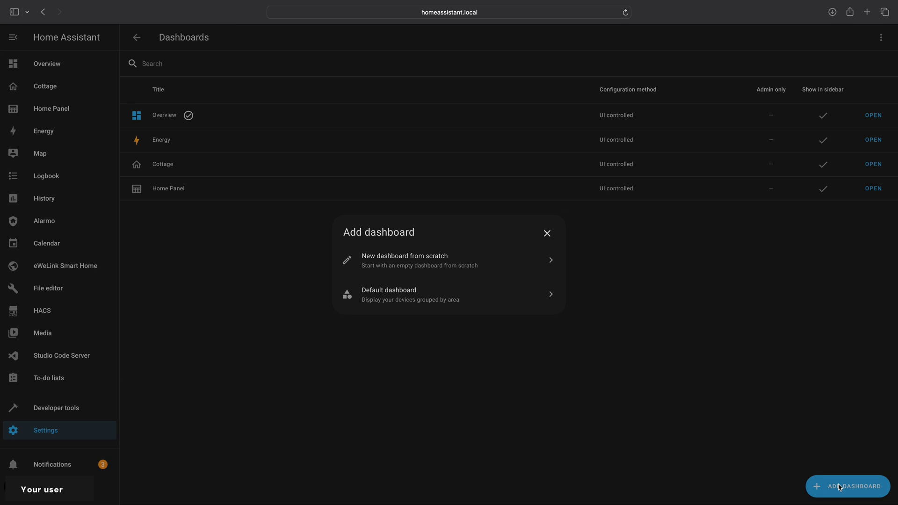
{"action": "left_click", "coordinate": [421, 262]}
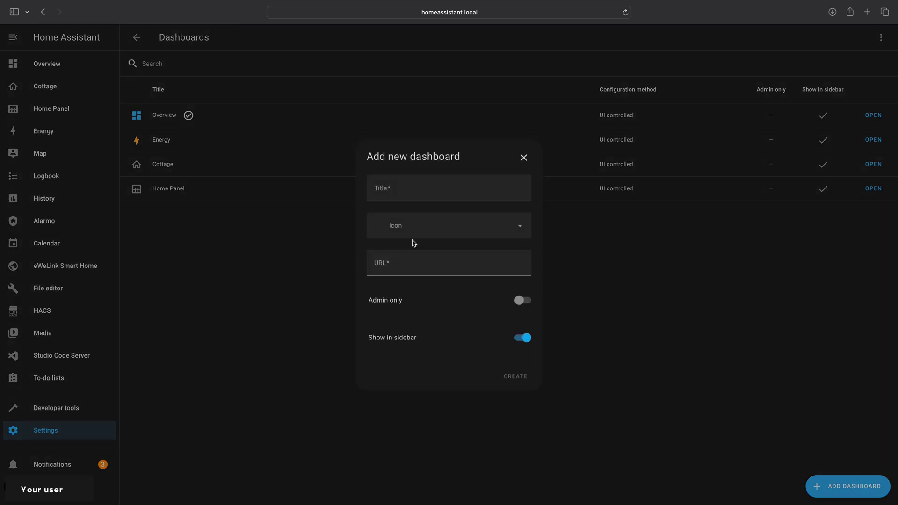
{"action": "left_click", "coordinate": [392, 191]}
{"action": "type", "text": "Homelad-DD"}
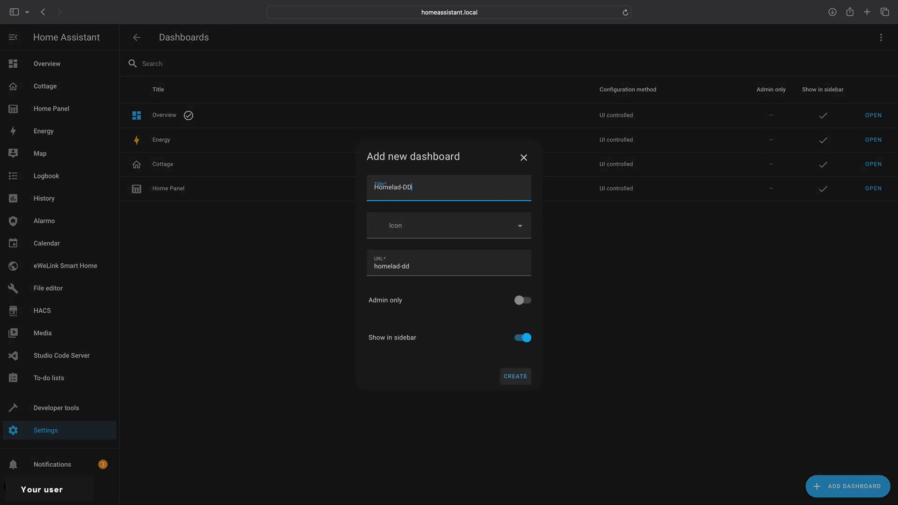
{"action": "left_click", "coordinate": [517, 377]}
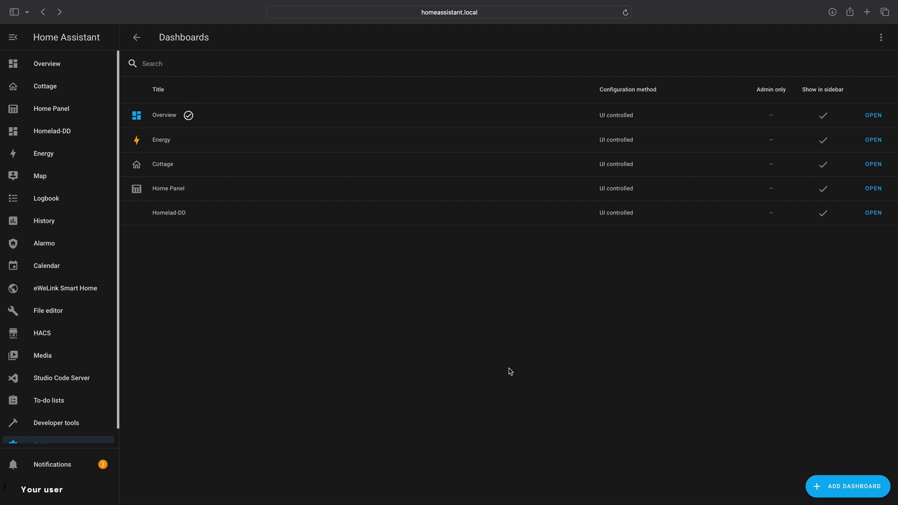
Step: Open Homelad-DD in edit mode and switch its Home view to the Sections (experimental) layout
{"action": "left_click", "coordinate": [873, 213]}
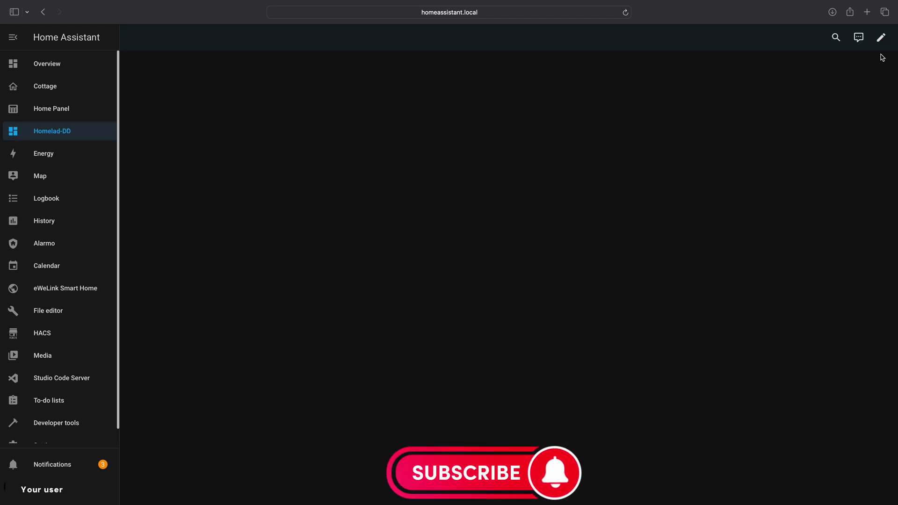
{"action": "left_click", "coordinate": [880, 38]}
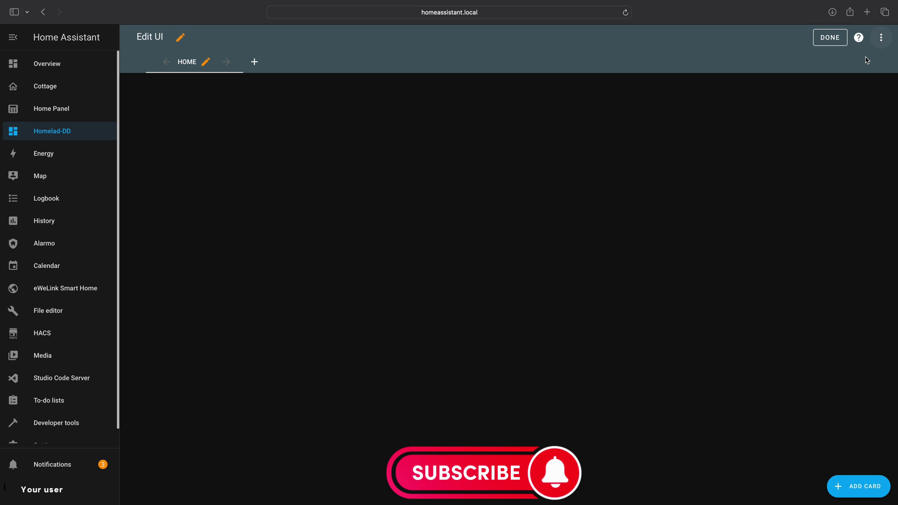
{"action": "left_click", "coordinate": [205, 61]}
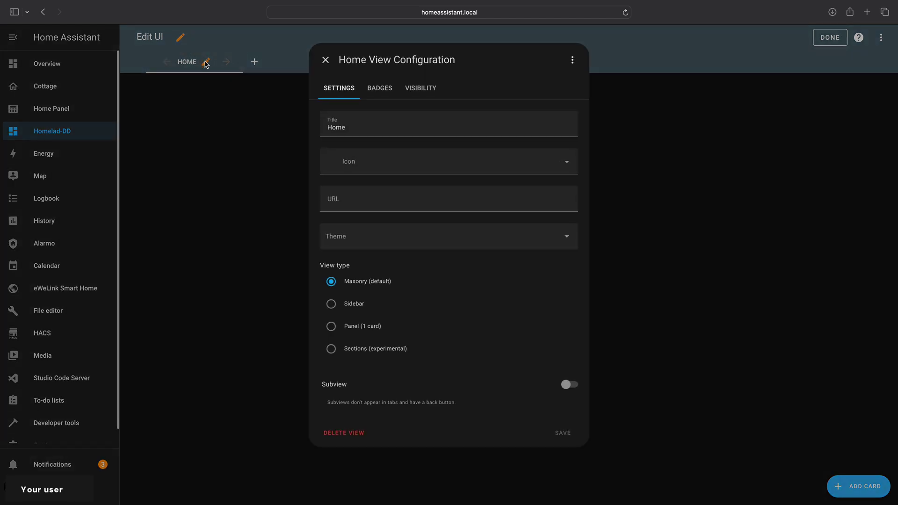
{"action": "left_click", "coordinate": [354, 350]}
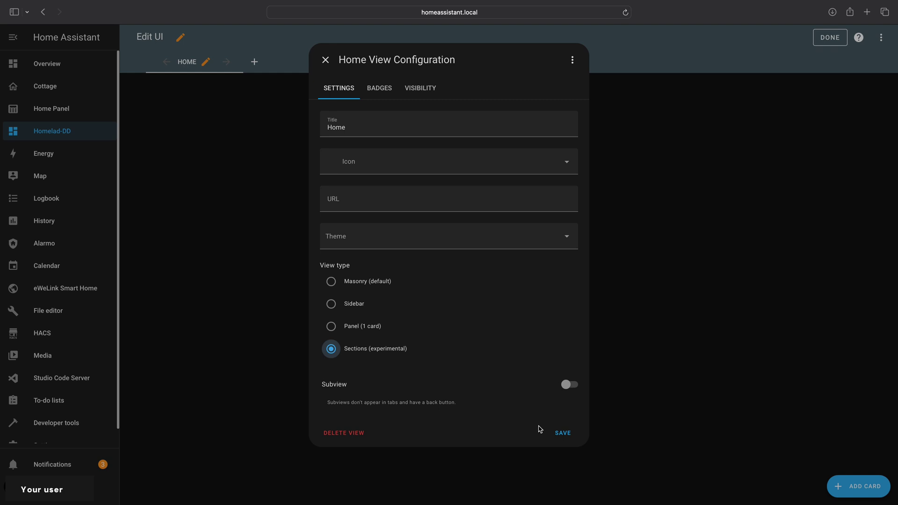
{"action": "left_click", "coordinate": [561, 434]}
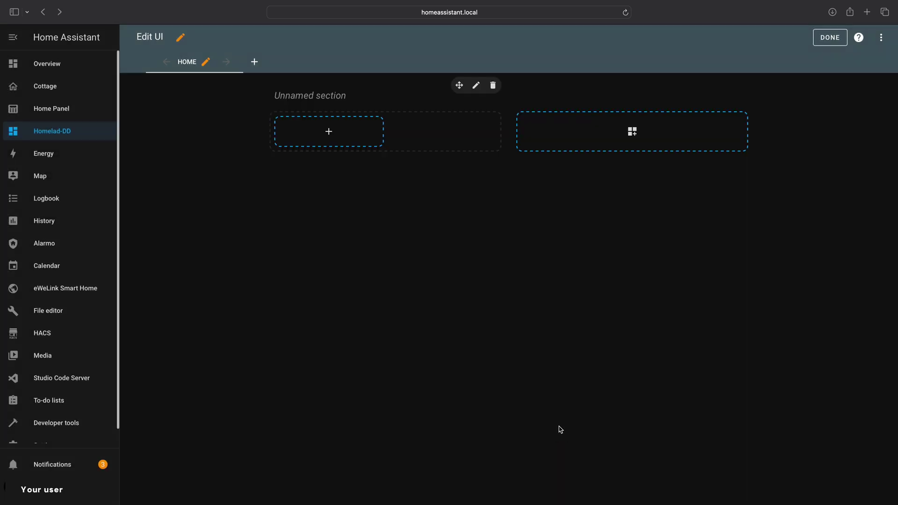
Step: Add an Alarm panel card to the first section
{"action": "left_click", "coordinate": [327, 130]}
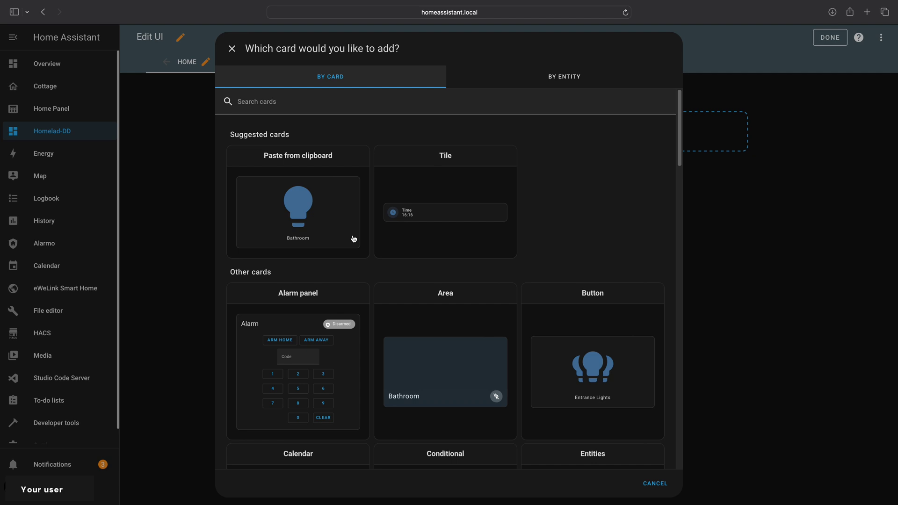
{"action": "scroll", "coordinate": [357, 251], "scroll_direction": "down", "scroll_amount": 3}
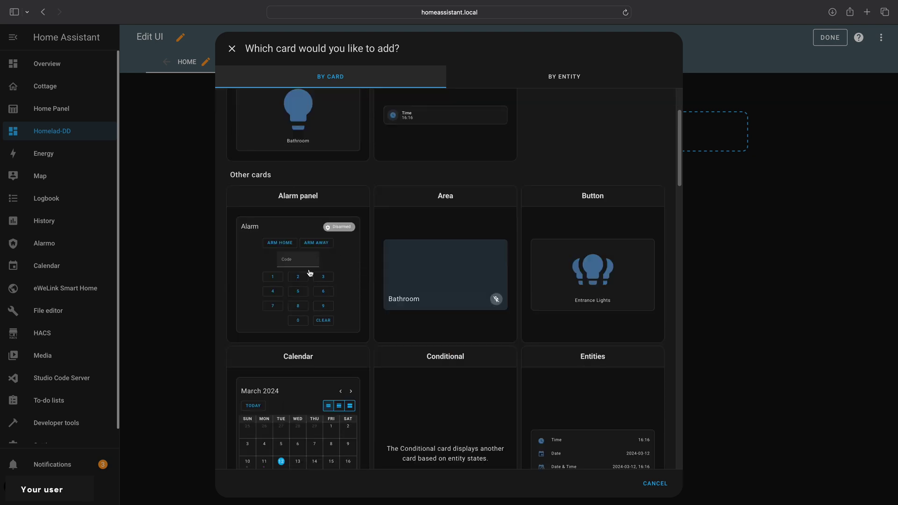
{"action": "left_click", "coordinate": [310, 270]}
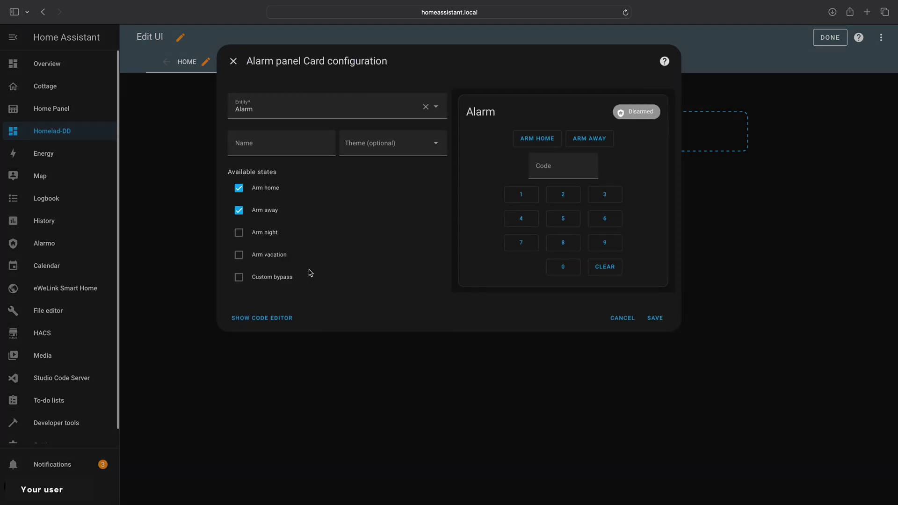
{"action": "left_click", "coordinate": [656, 318]}
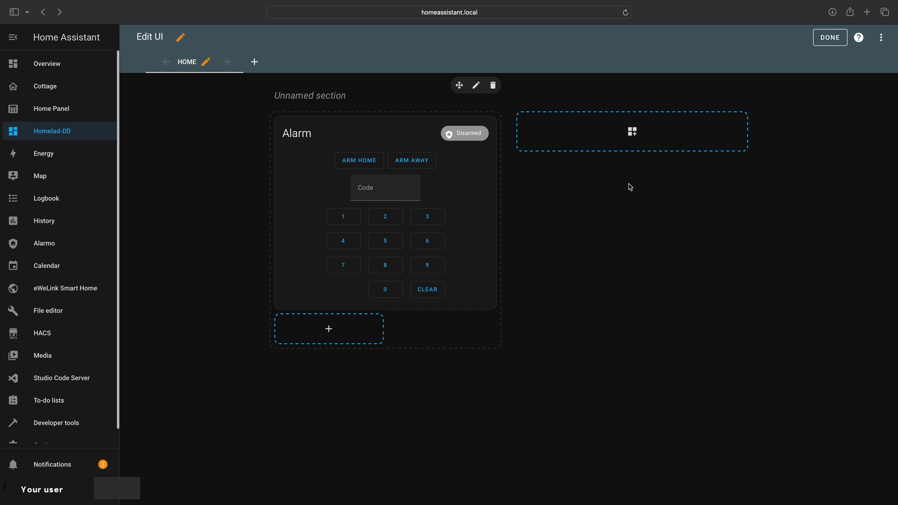
Step: Add a second section holding a Thermostat card, plus a third empty section
{"action": "left_click", "coordinate": [633, 133]}
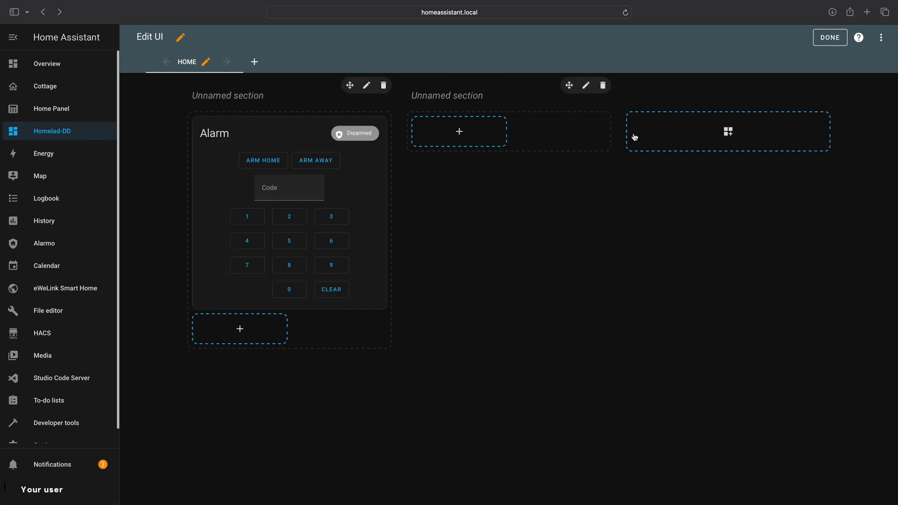
{"action": "left_click", "coordinate": [460, 129]}
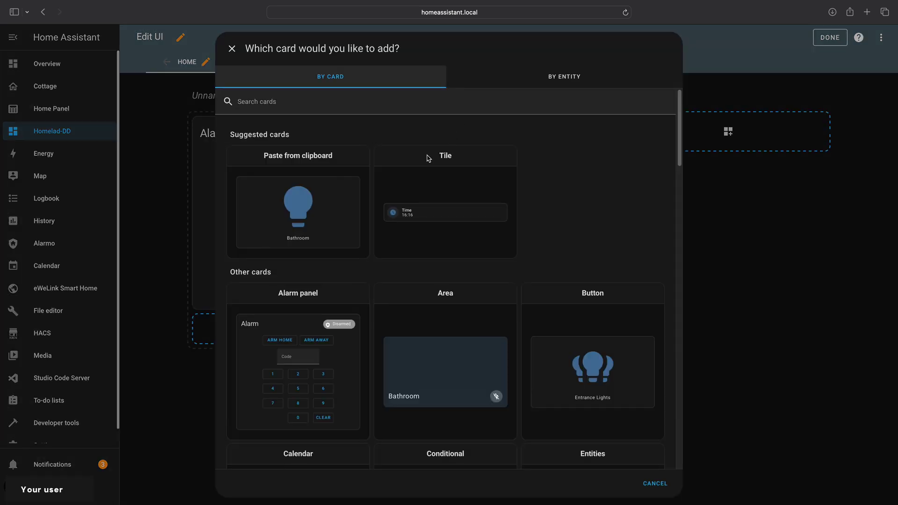
{"action": "scroll", "coordinate": [402, 315], "scroll_direction": "down", "scroll_amount": 10}
{"action": "scroll", "coordinate": [402, 317], "scroll_direction": "down", "scroll_amount": 15}
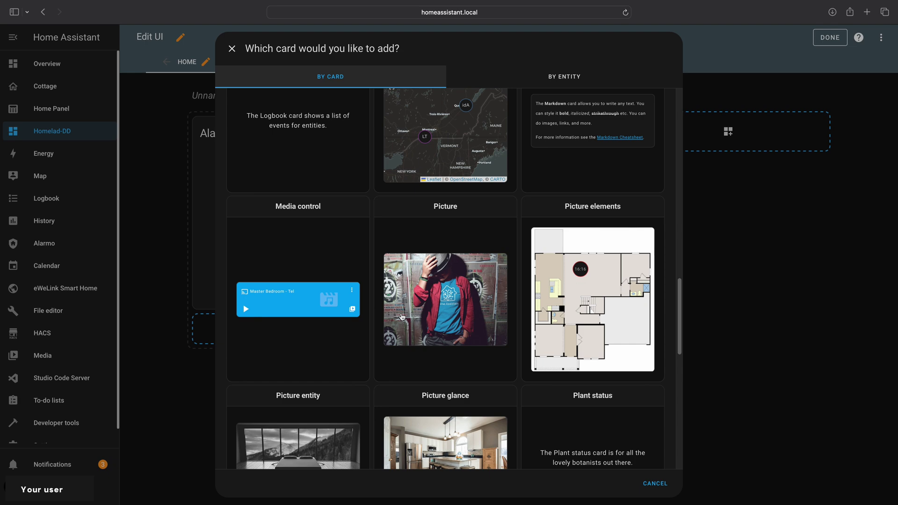
{"action": "left_click", "coordinate": [302, 280]}
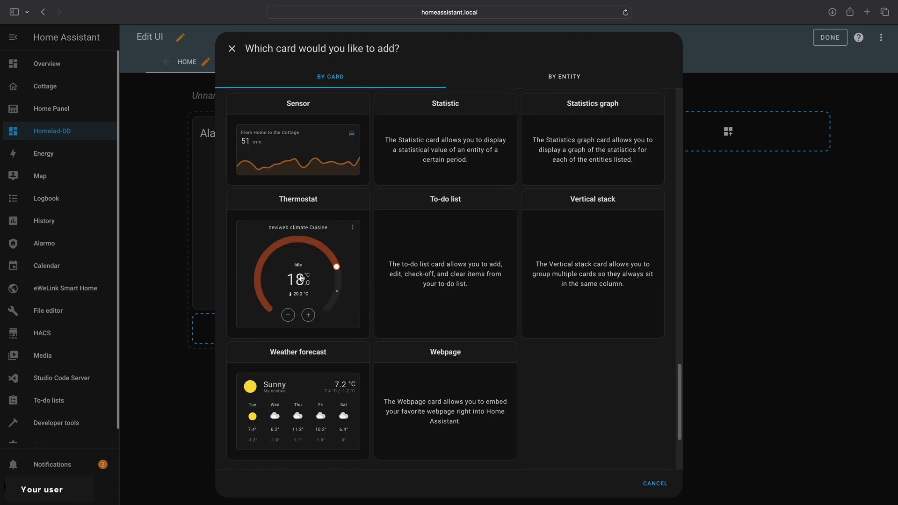
{"action": "left_click", "coordinate": [657, 306]}
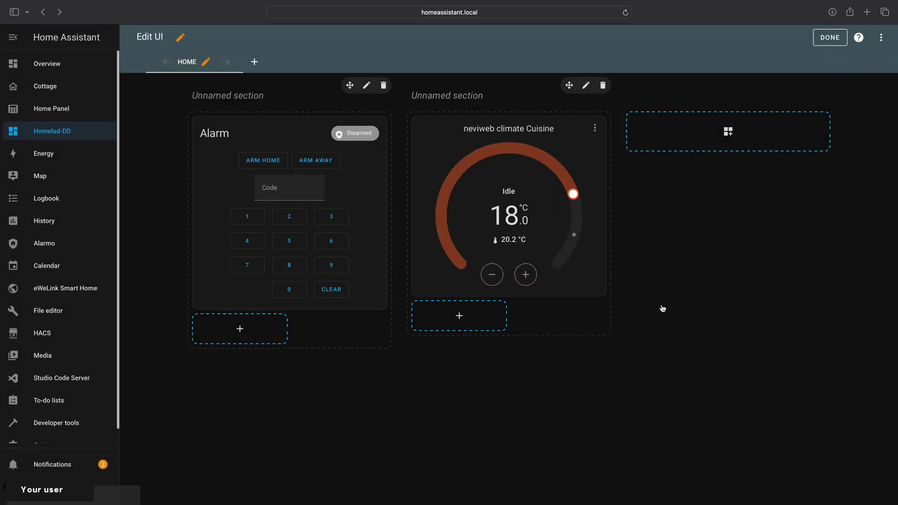
{"action": "left_click", "coordinate": [730, 133]}
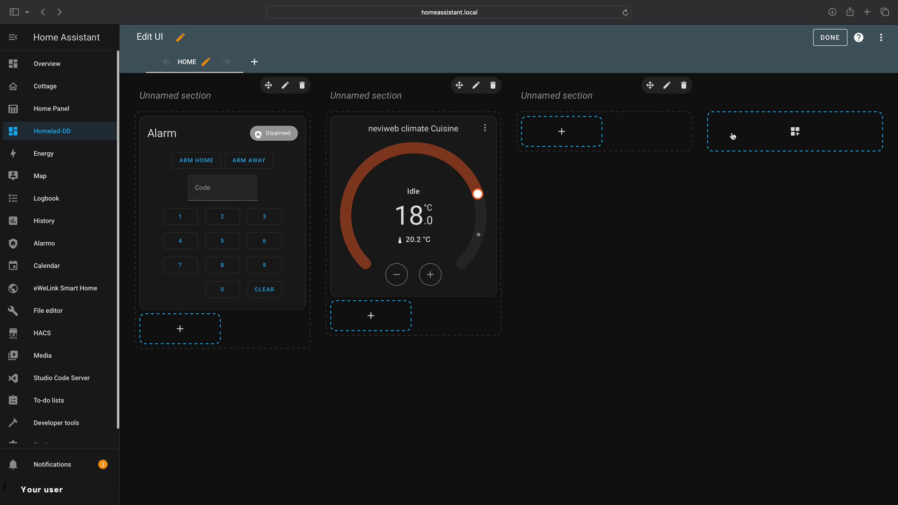
Step: Add a Weather forecast card to the third section
{"action": "left_click", "coordinate": [562, 131]}
{"action": "scroll", "coordinate": [414, 335], "scroll_direction": "down", "scroll_amount": 10}
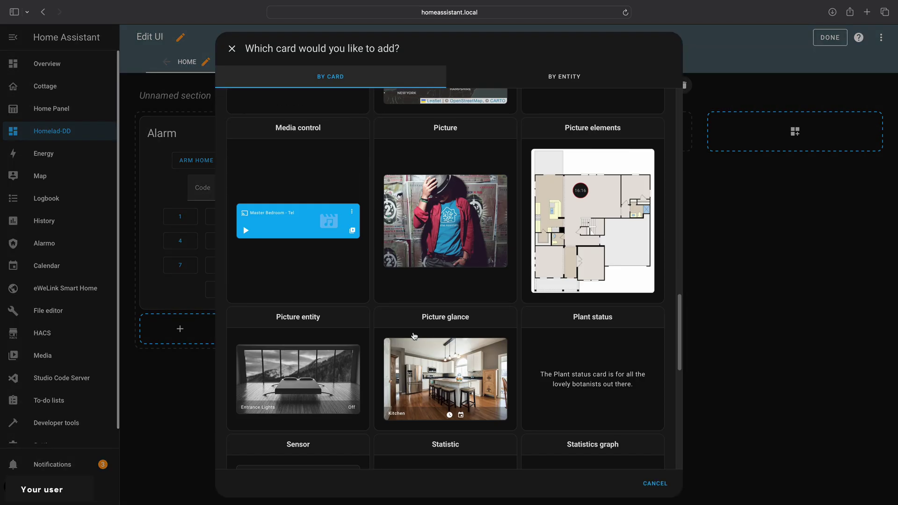
{"action": "scroll", "coordinate": [414, 336], "scroll_direction": "down", "scroll_amount": 10}
{"action": "left_click", "coordinate": [287, 280]}
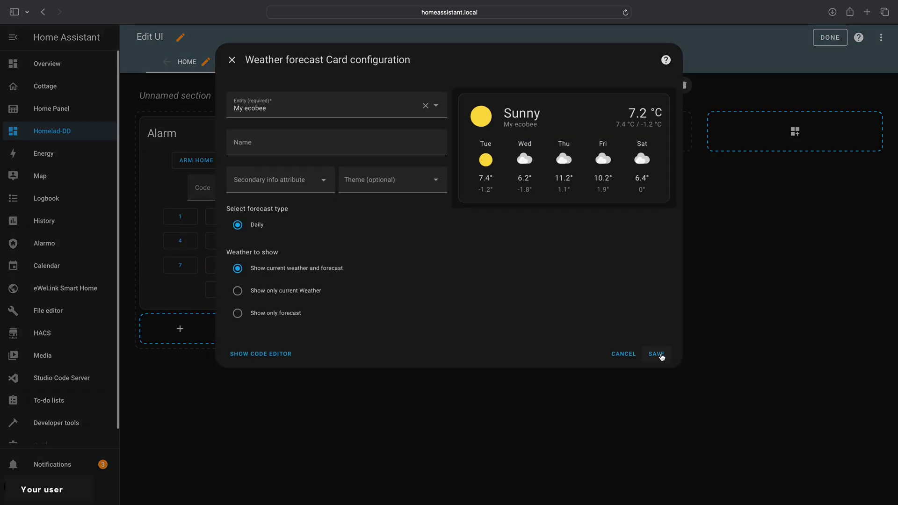
{"action": "left_click", "coordinate": [656, 354]}
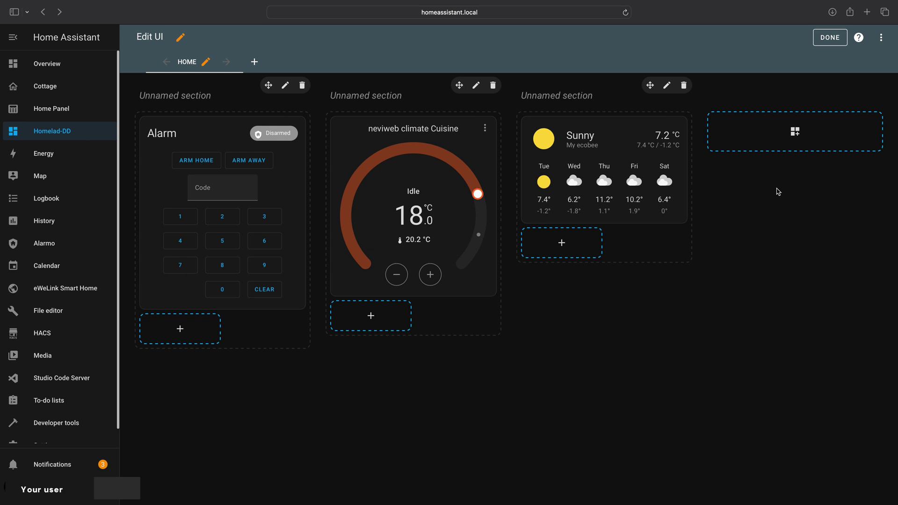
Step: Create a fourth section with Entrance Lights and Outside Entrance button cards
{"action": "left_click", "coordinate": [798, 134]}
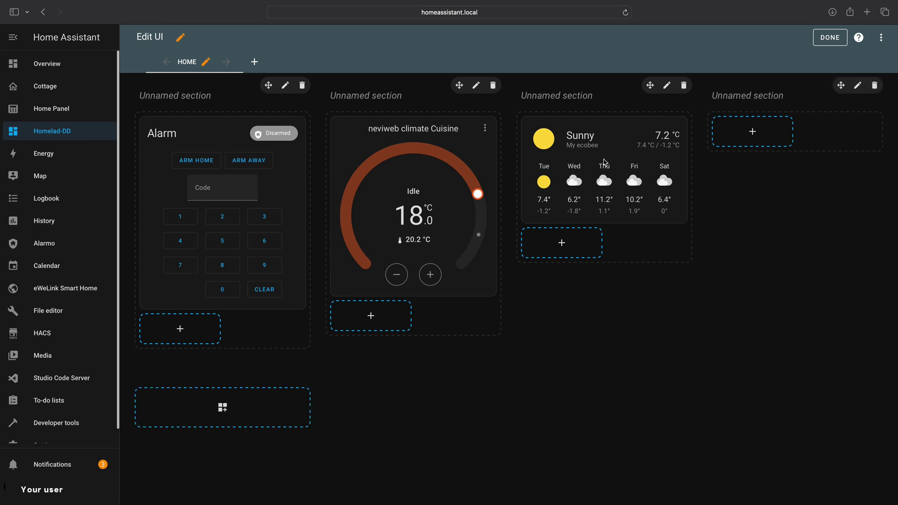
{"action": "left_click", "coordinate": [562, 243]}
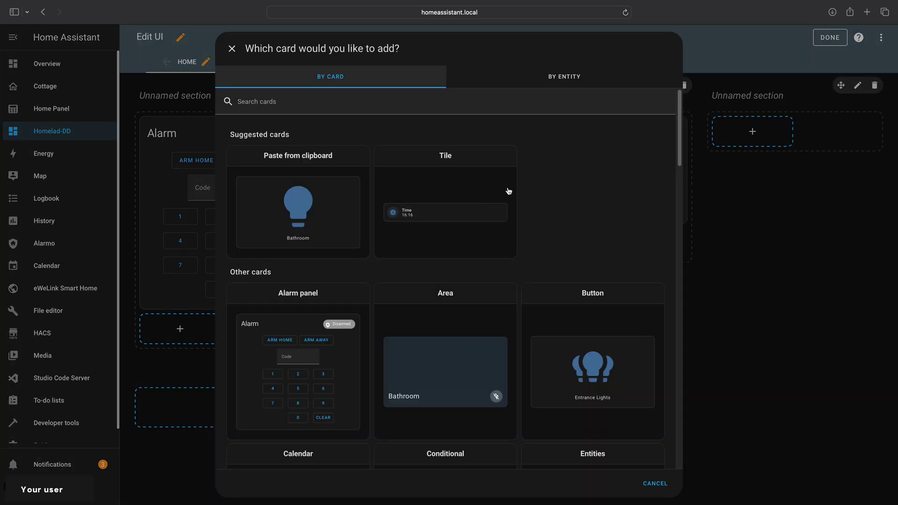
{"action": "left_click", "coordinate": [592, 368]}
{"action": "left_click", "coordinate": [655, 334]}
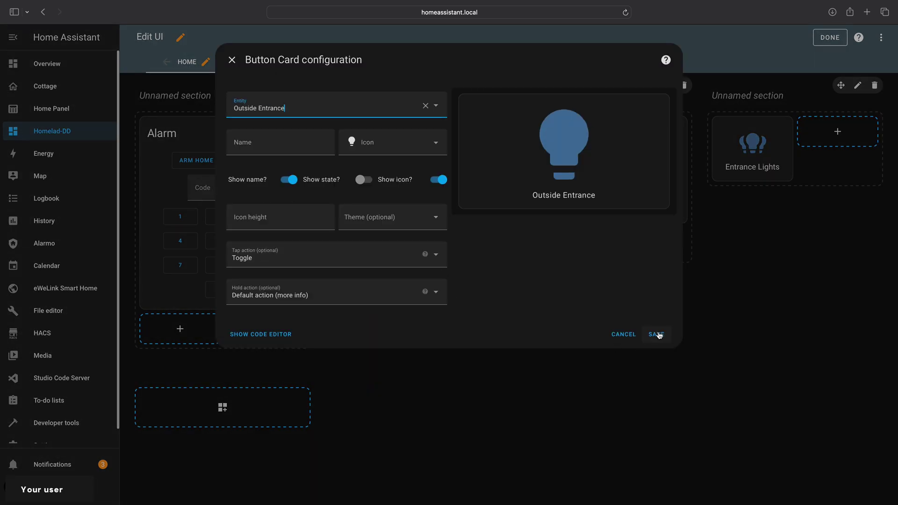
{"action": "left_click", "coordinate": [656, 334]}
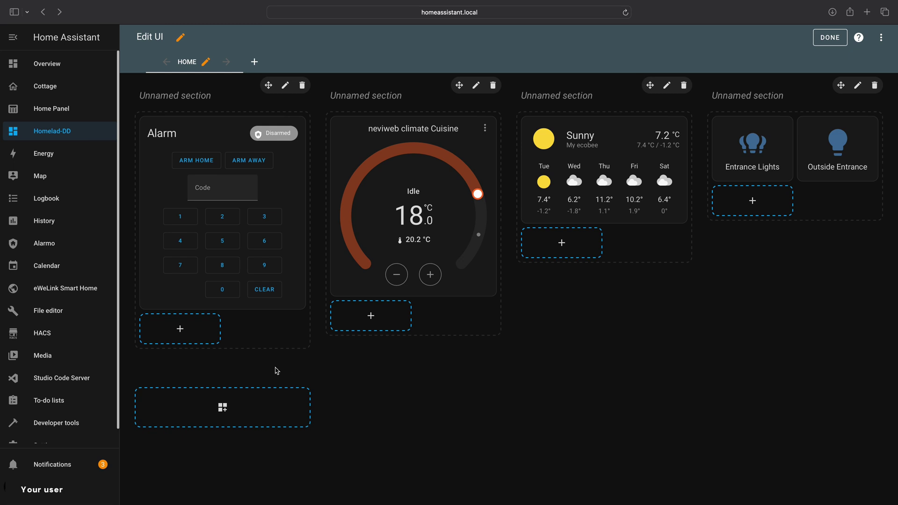
Step: Create a fifth section holding an Entity card set to Time
{"action": "left_click", "coordinate": [222, 410]}
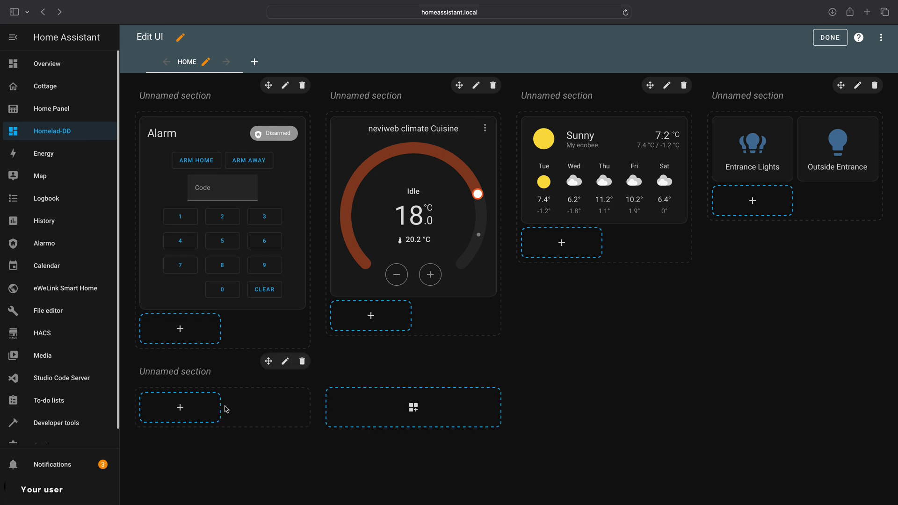
{"action": "left_click", "coordinate": [180, 407]}
{"action": "scroll", "coordinate": [307, 373], "scroll_direction": "down", "scroll_amount": 5}
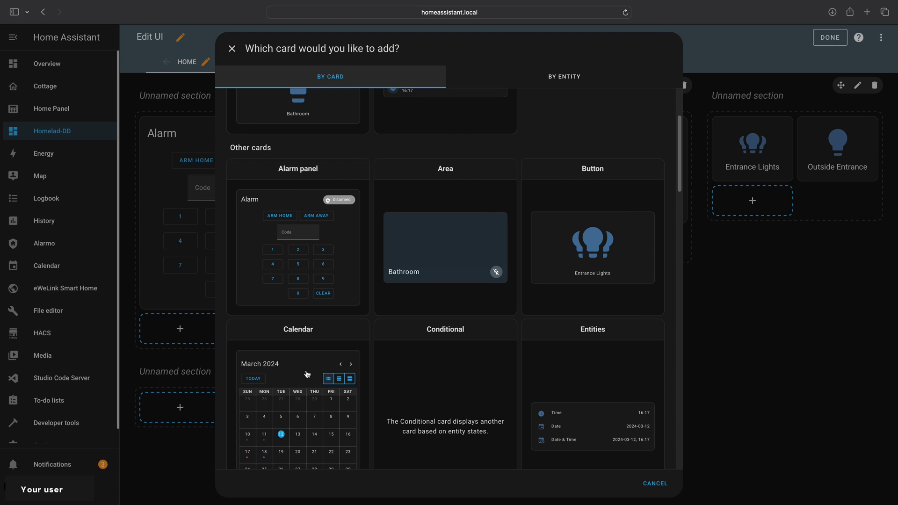
{"action": "scroll", "coordinate": [307, 373], "scroll_direction": "down", "scroll_amount": 4}
{"action": "left_click", "coordinate": [278, 355]}
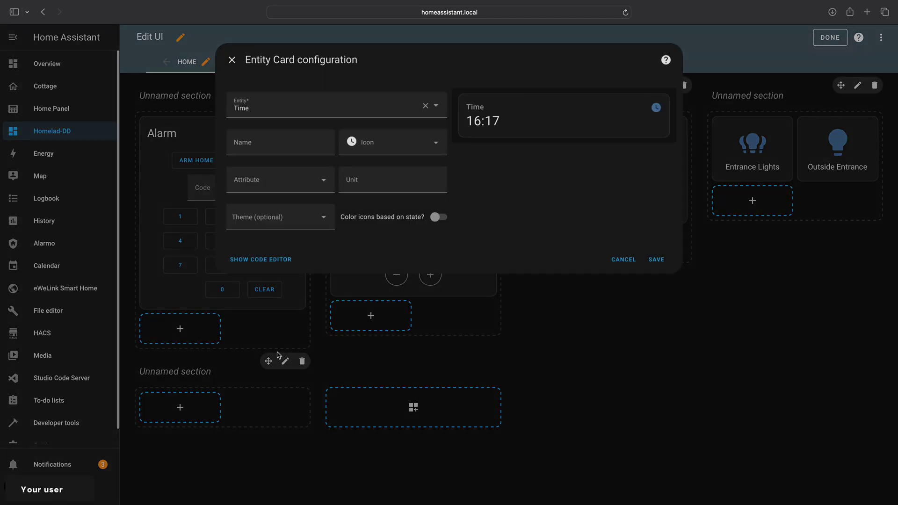
{"action": "left_click", "coordinate": [658, 260]}
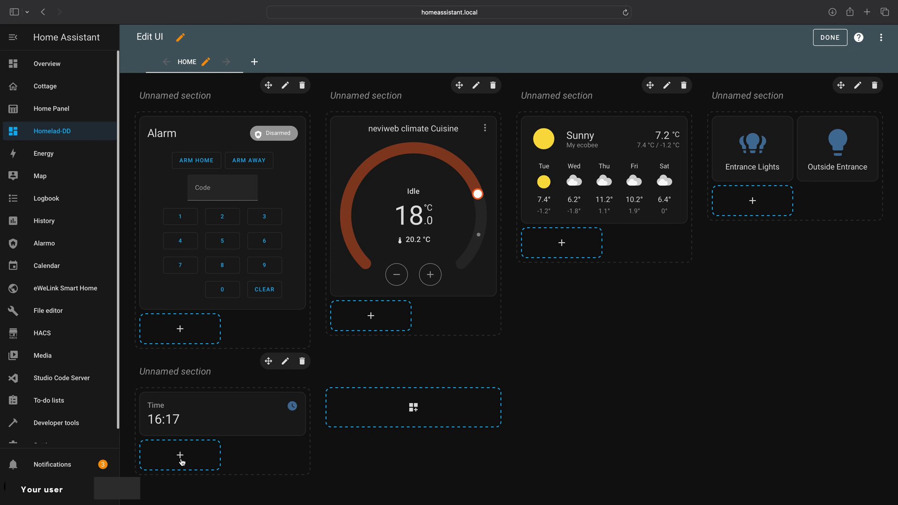
Step: Add a Glance card showing Time, Date and Date & Time to that section
{"action": "left_click", "coordinate": [180, 456]}
{"action": "scroll", "coordinate": [317, 410], "scroll_direction": "down", "scroll_amount": 5}
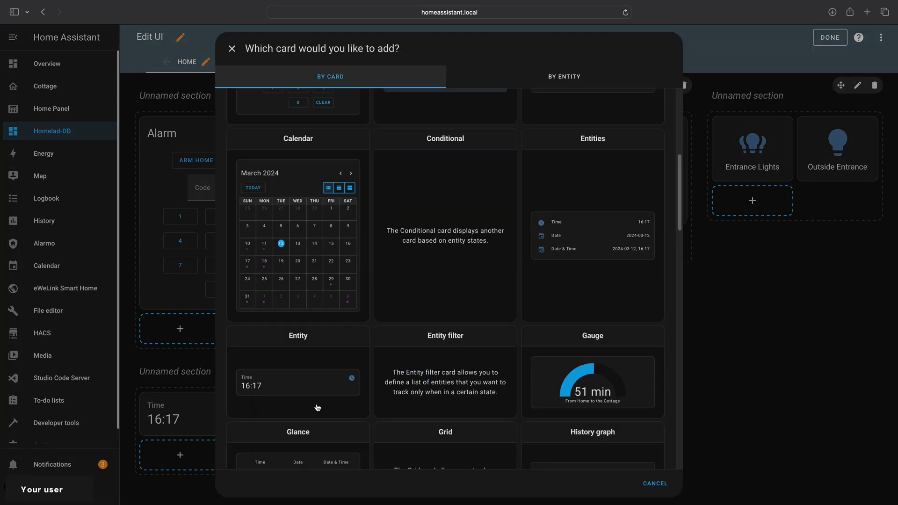
{"action": "scroll", "coordinate": [318, 408], "scroll_direction": "down", "scroll_amount": 5}
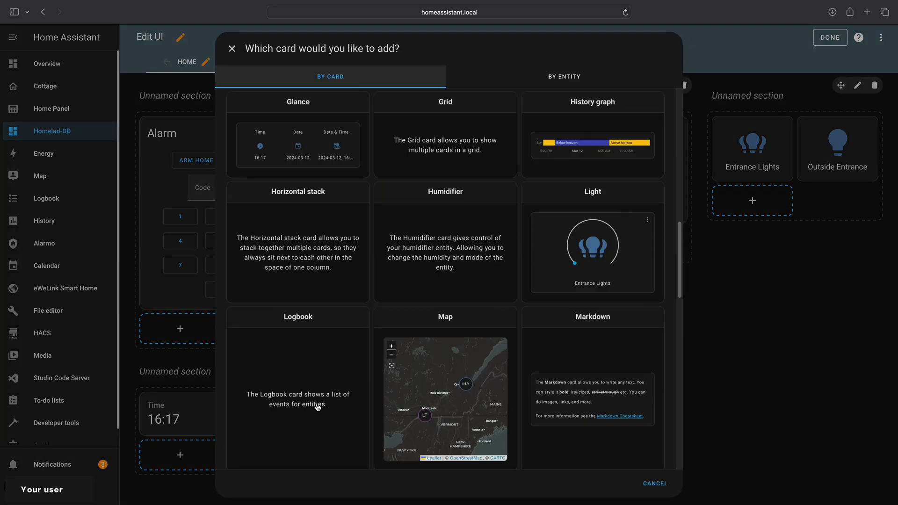
{"action": "left_click", "coordinate": [267, 155]}
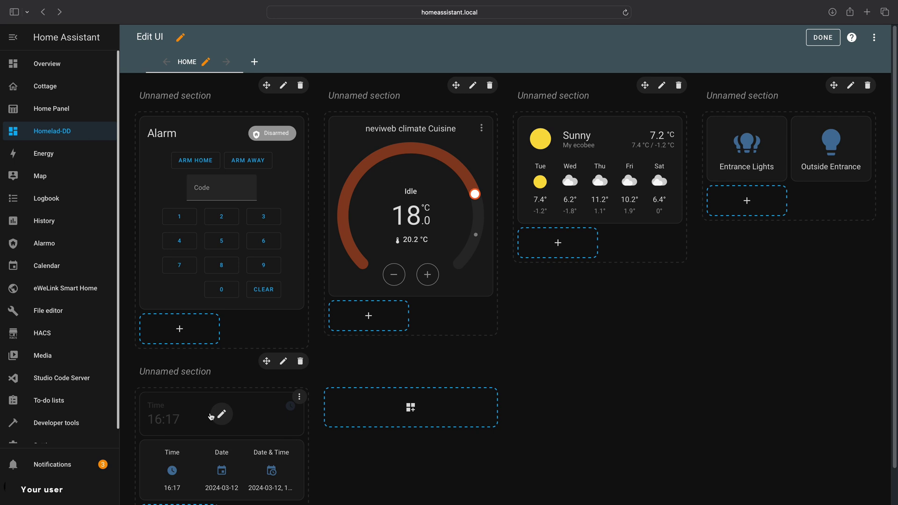
Step: Drag the Time card above Alarm, and the weather and glance cards under the thermostat
{"action": "left_click_drag", "start_coordinate": [192, 406], "coordinate": [192, 127]}
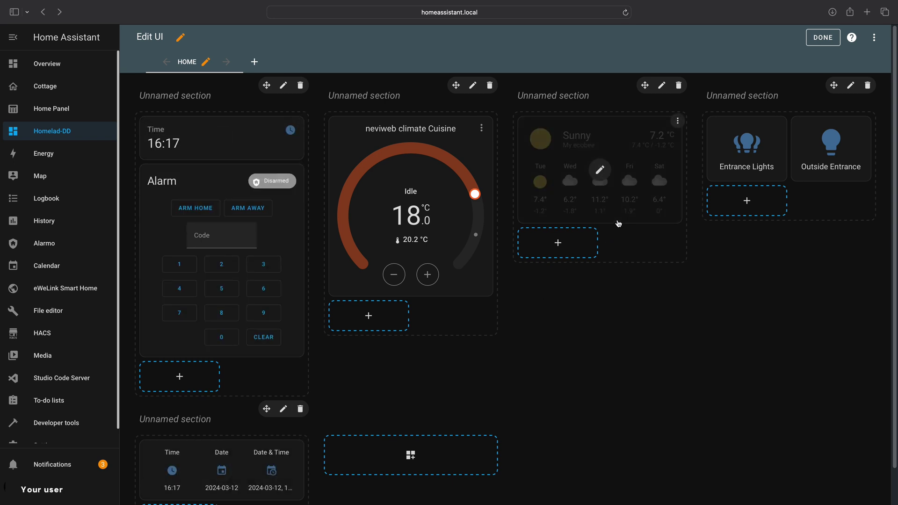
{"action": "left_click_drag", "start_coordinate": [619, 224], "coordinate": [431, 311]}
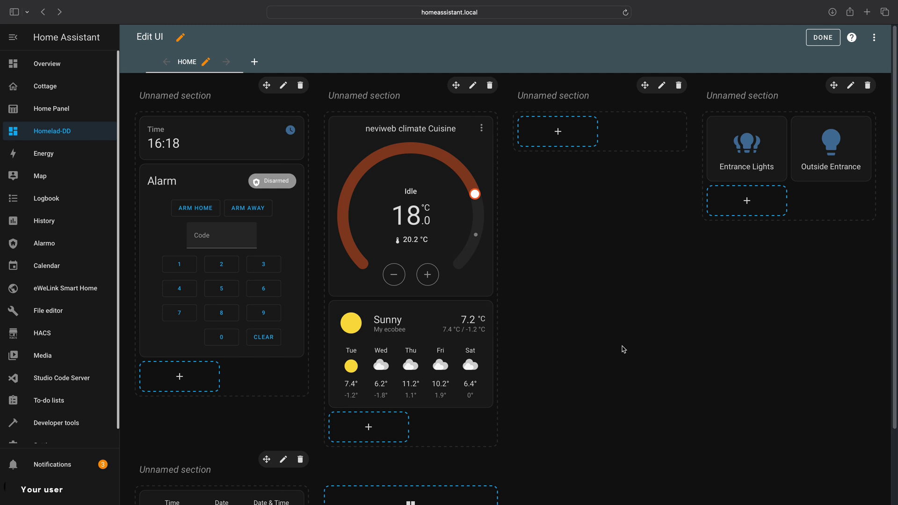
{"action": "scroll", "coordinate": [622, 349], "scroll_direction": "down", "scroll_amount": 4}
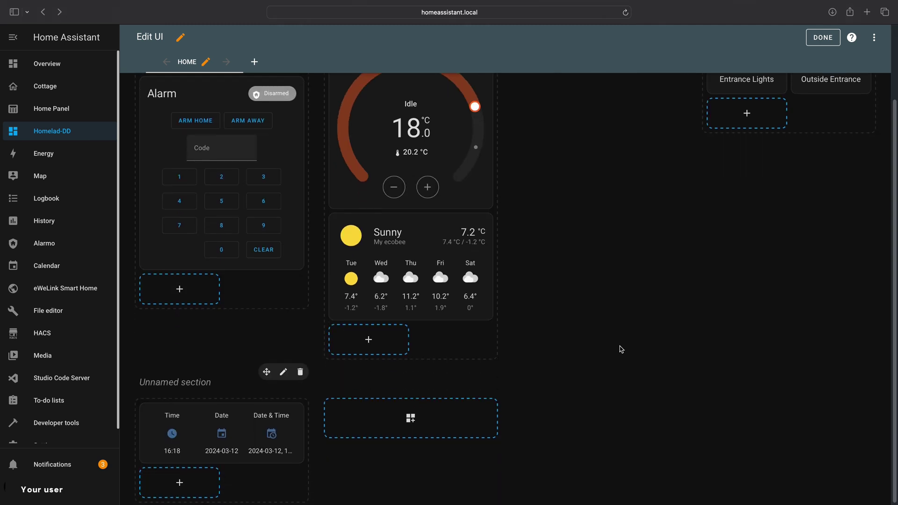
{"action": "mouse_move", "coordinate": [282, 438]}
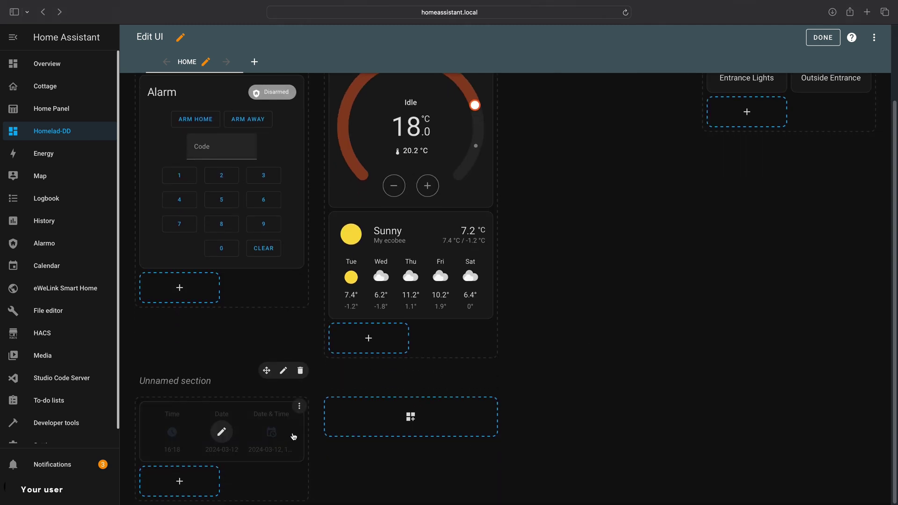
{"action": "left_click_drag", "start_coordinate": [294, 436], "coordinate": [490, 357]}
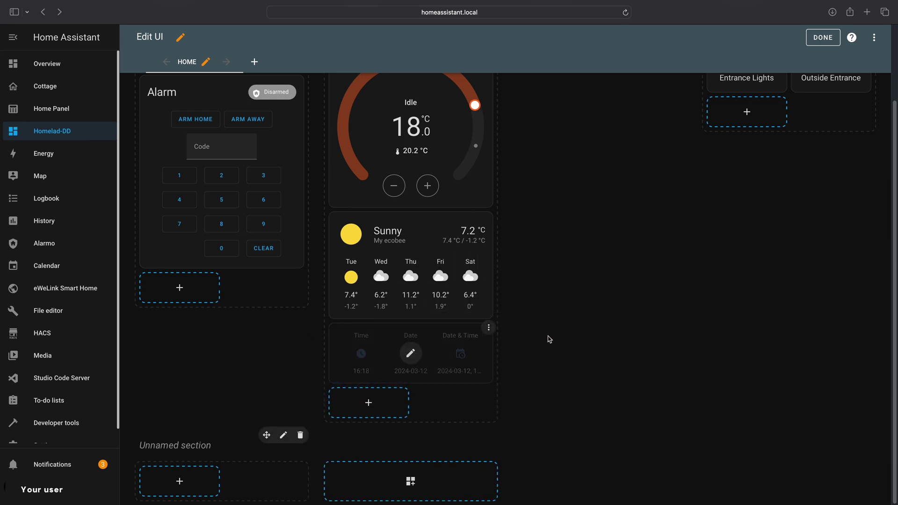
{"action": "scroll", "coordinate": [547, 335], "scroll_direction": "up", "scroll_amount": 3}
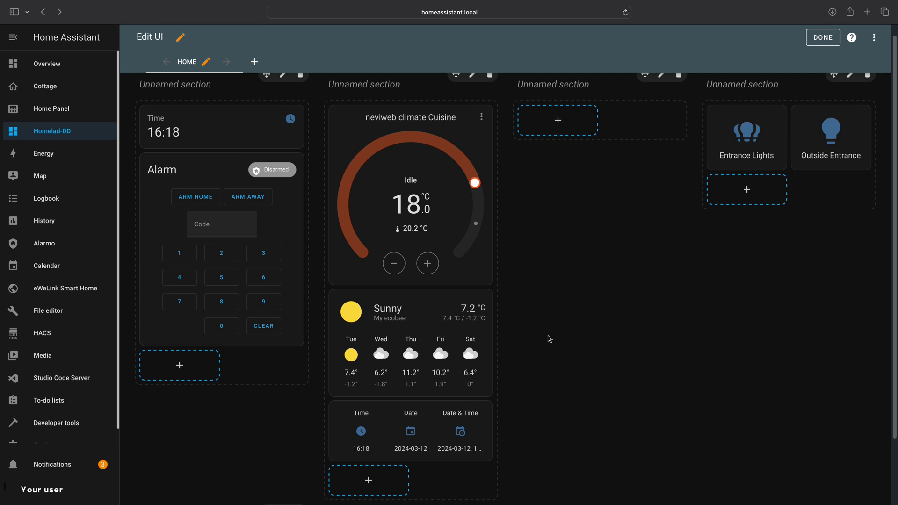
Step: Copy the Time/Date glance card and paste it into the empty third section
{"action": "scroll", "coordinate": [549, 339], "scroll_direction": "up", "scroll_amount": 1}
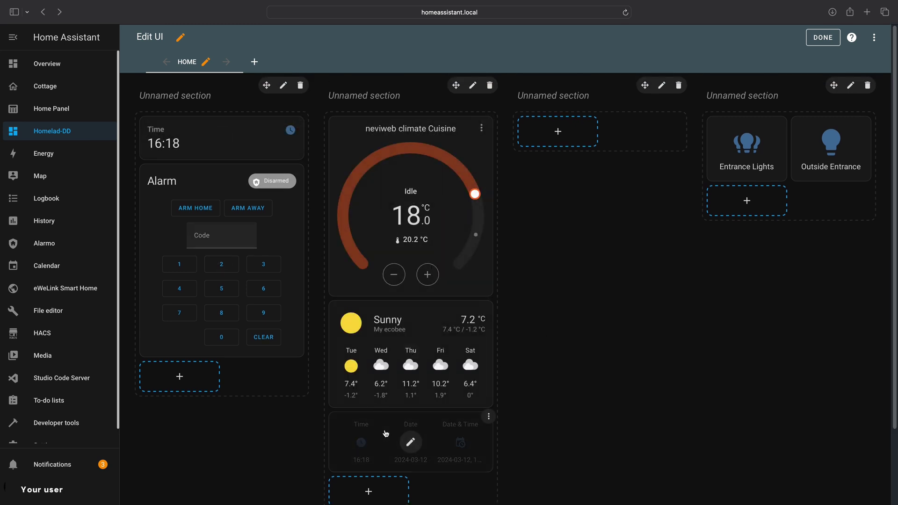
{"action": "left_click", "coordinate": [489, 417]}
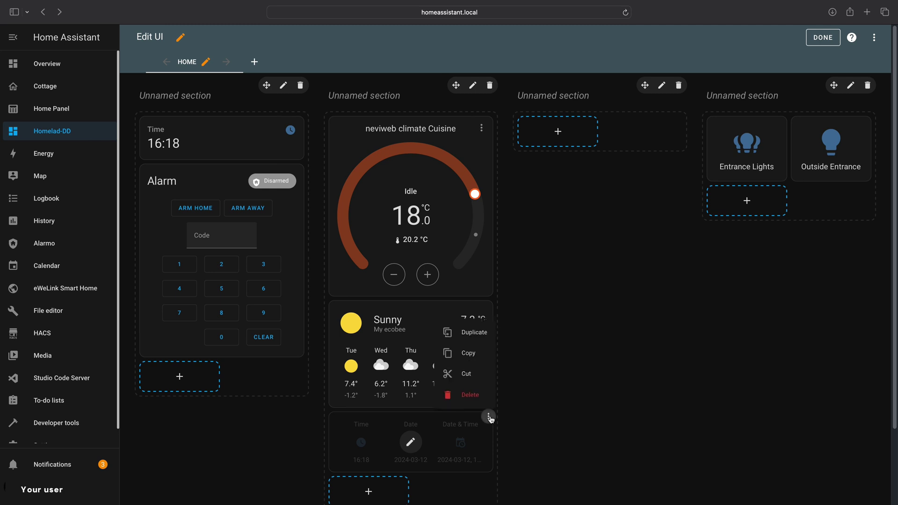
{"action": "left_click", "coordinate": [466, 350]}
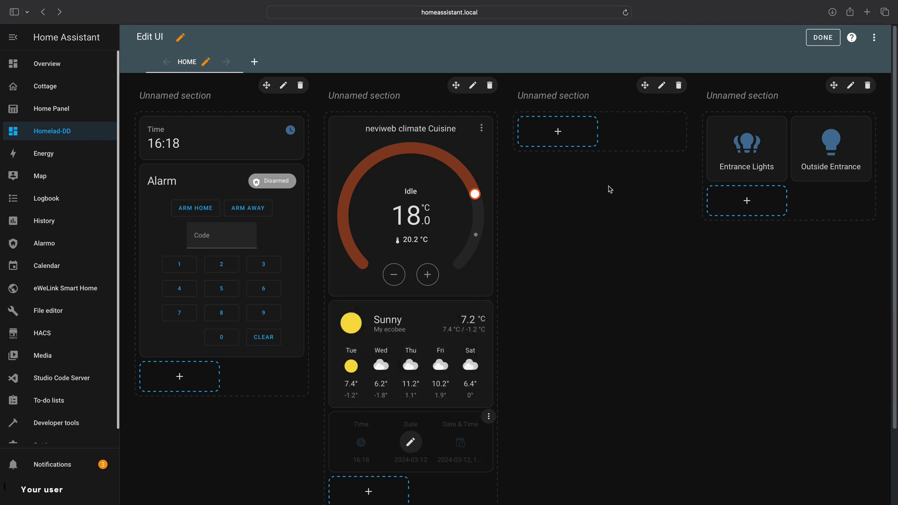
{"action": "left_click", "coordinate": [557, 129]}
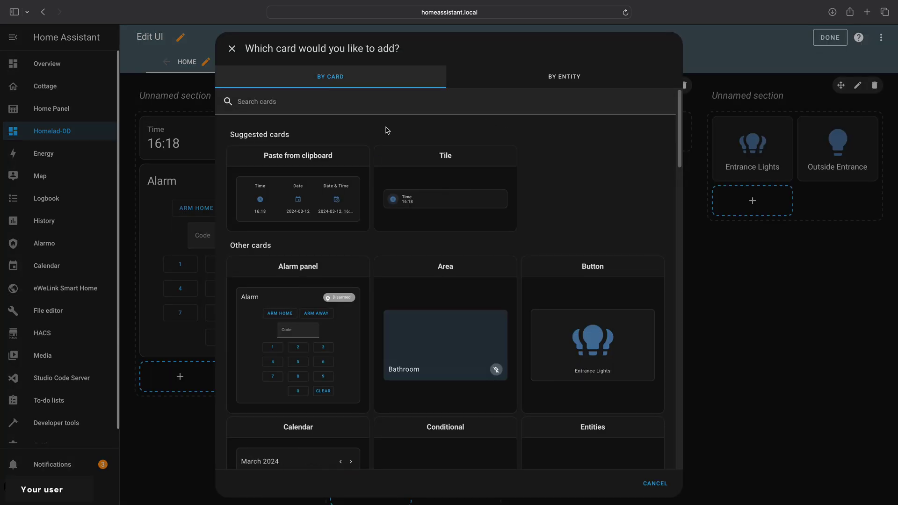
{"action": "left_click", "coordinate": [283, 160]}
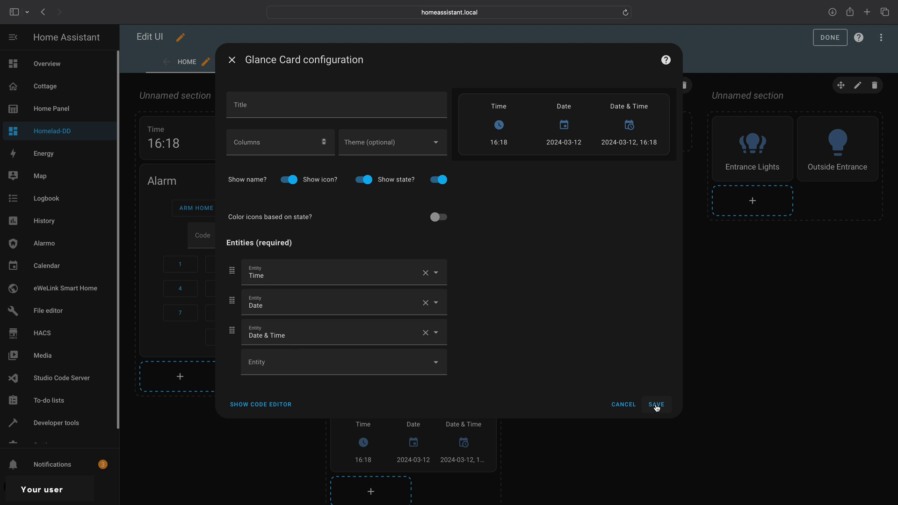
{"action": "left_click", "coordinate": [657, 406]}
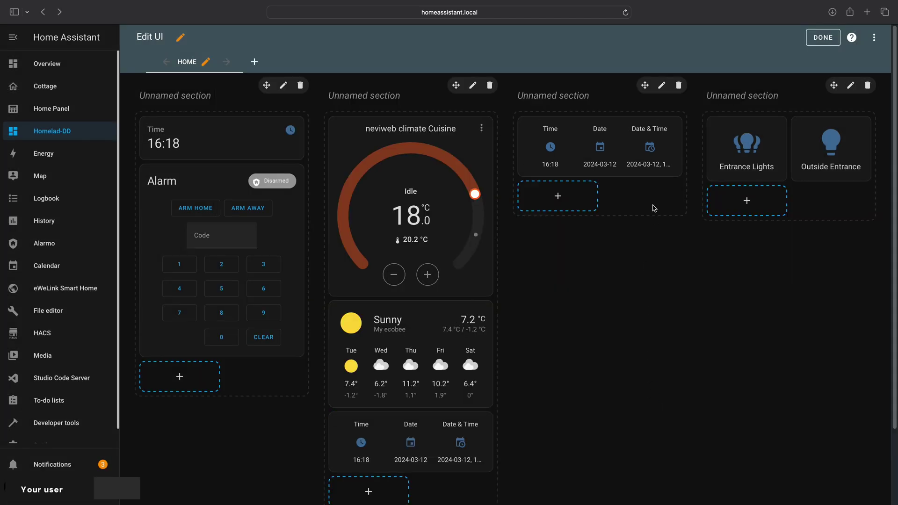
{"action": "mouse_move", "coordinate": [665, 143]}
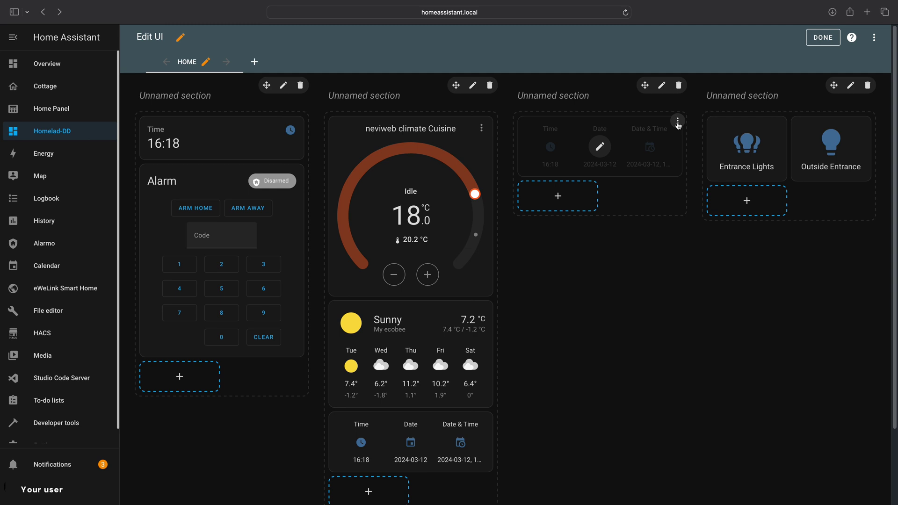
Step: Delete the pasted glance card copy from the third section
{"action": "left_click", "coordinate": [677, 123]}
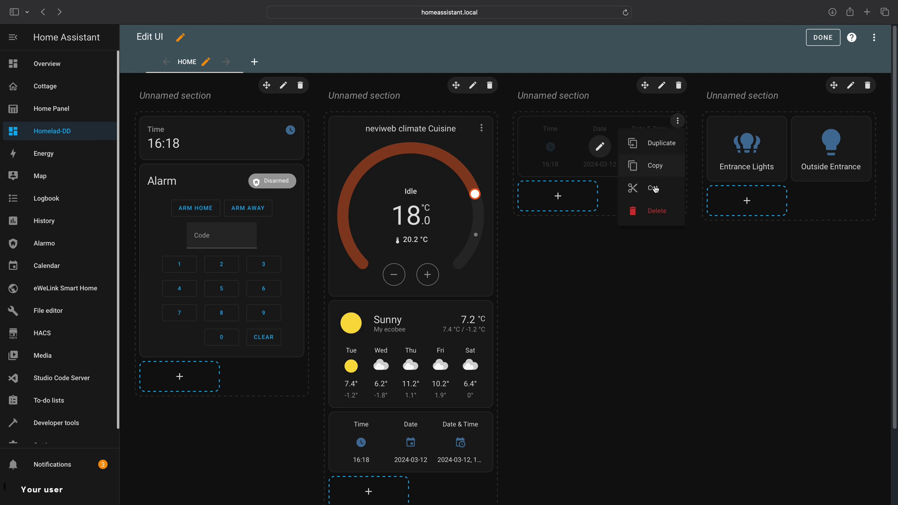
{"action": "left_click", "coordinate": [651, 211]}
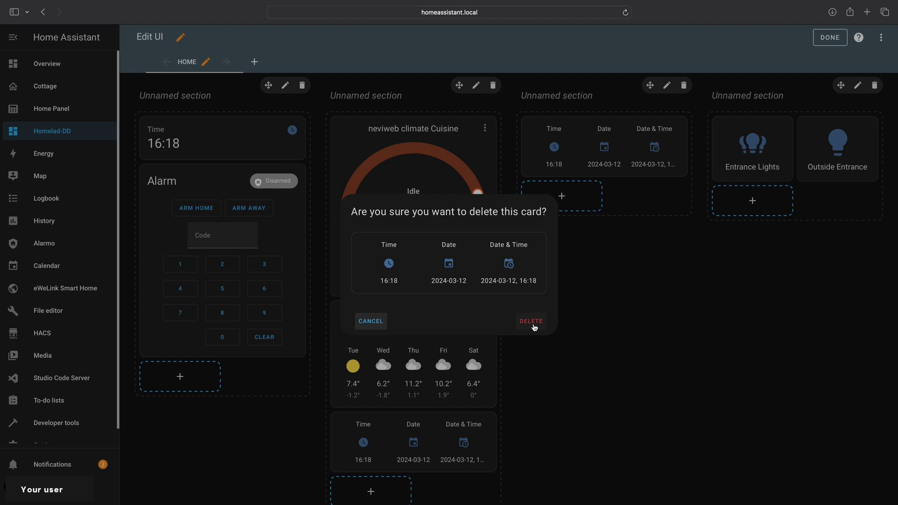
{"action": "left_click", "coordinate": [534, 323]}
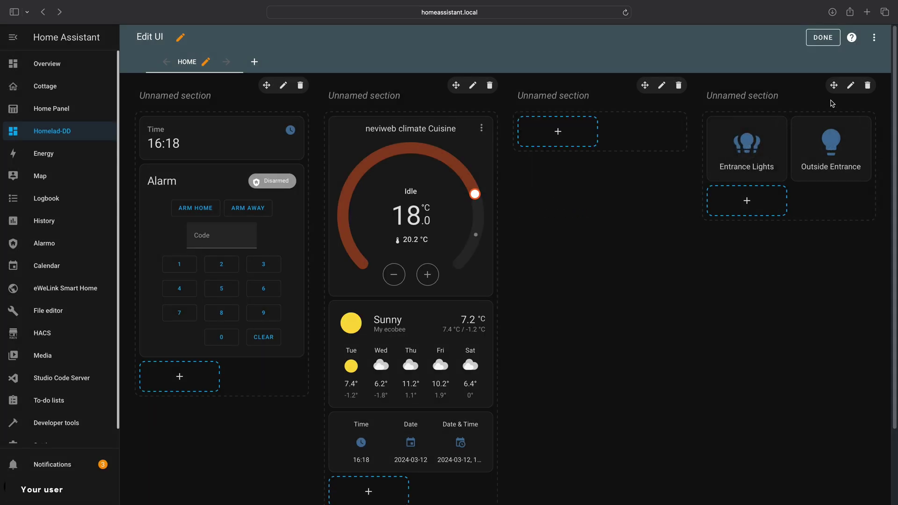
Step: Drag the lights section into the third column and the climate section into the first
{"action": "left_click_drag", "start_coordinate": [833, 85], "coordinate": [627, 120]}
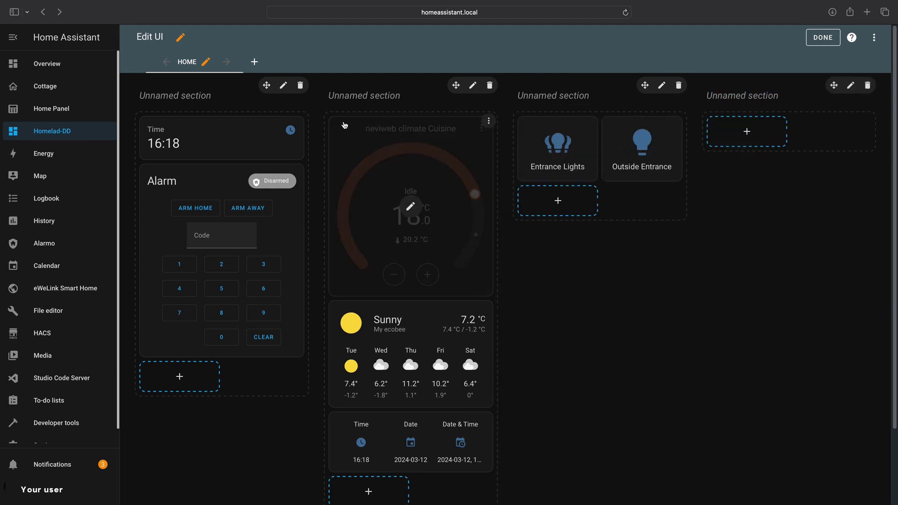
{"action": "left_click_drag", "start_coordinate": [458, 88], "coordinate": [260, 86]}
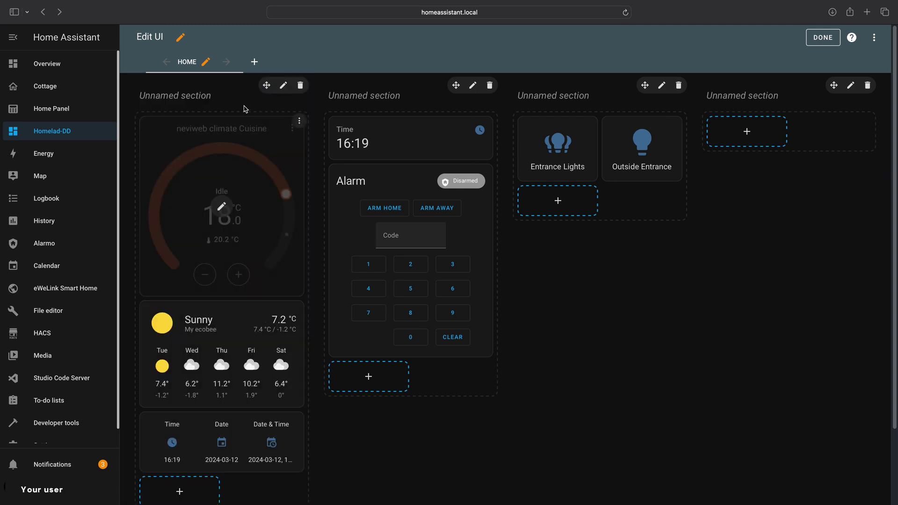
Step: Name the first three sections Temperature, Alarm and Lights
{"action": "left_click", "coordinate": [284, 86]}
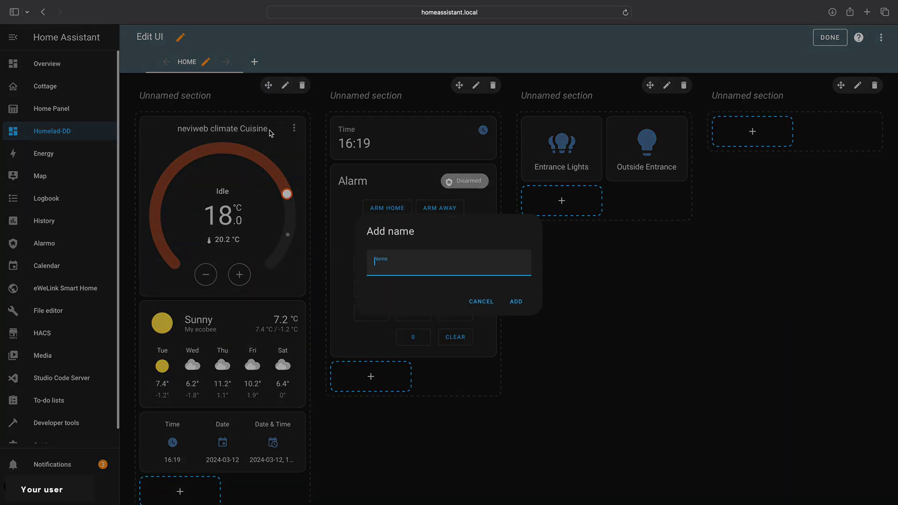
{"action": "type", "text": "Temperature"}
{"action": "left_click", "coordinate": [516, 301]}
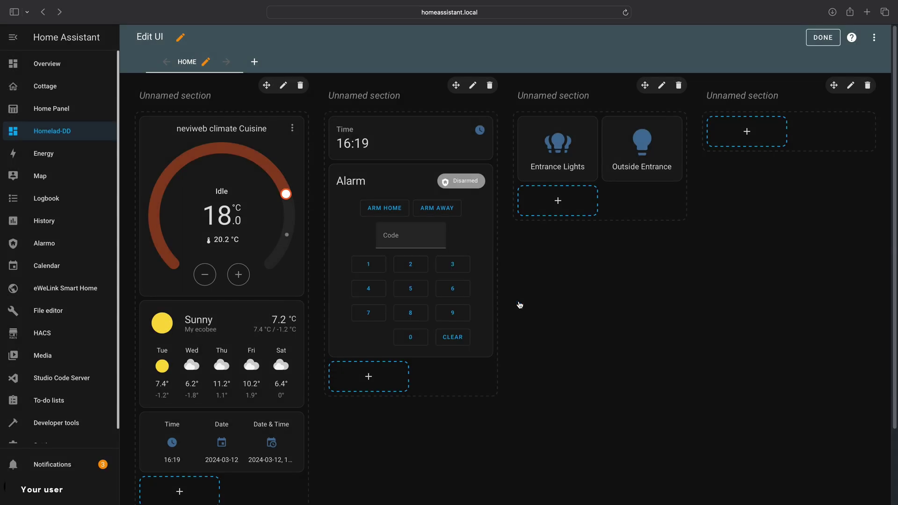
{"action": "left_click", "coordinate": [476, 85]}
{"action": "type", "text": "Alarm"}
{"action": "key", "text": "Return"}
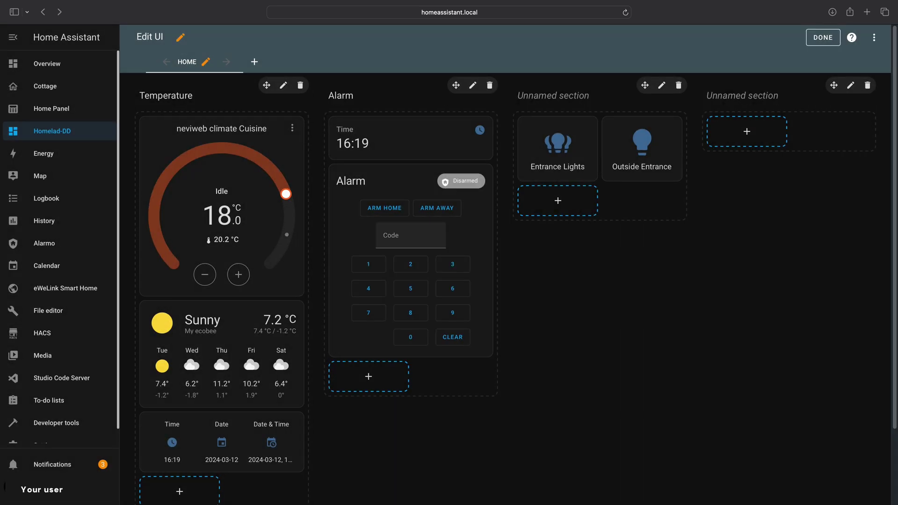
{"action": "left_click", "coordinate": [662, 86]}
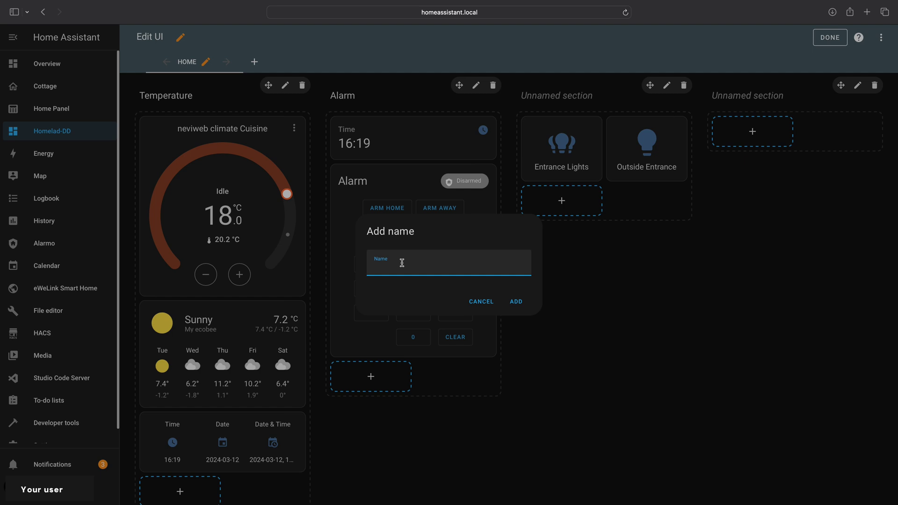
{"action": "key", "text": "Return"}
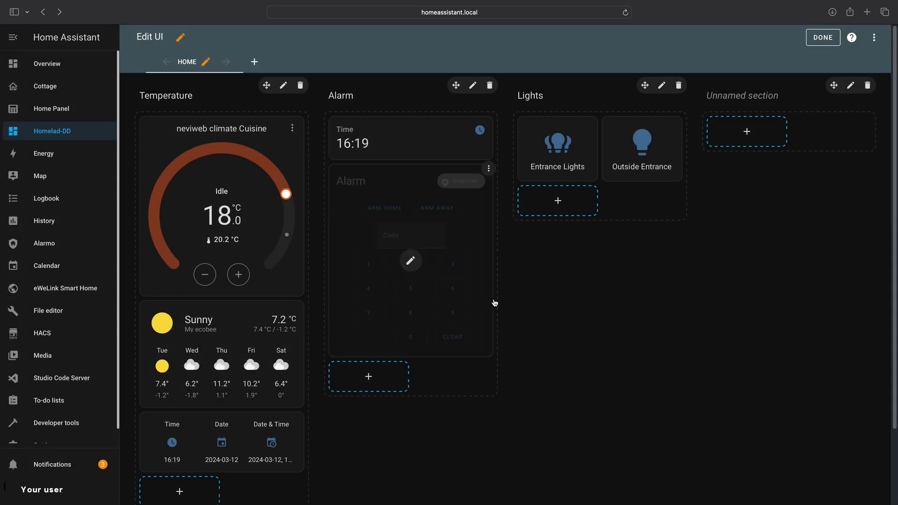
Step: Move the Time/Date glance card into the Lights section below the Entrance Lights and Outside Entrance buttons
{"action": "left_click_drag", "start_coordinate": [298, 444], "coordinate": [678, 207]}
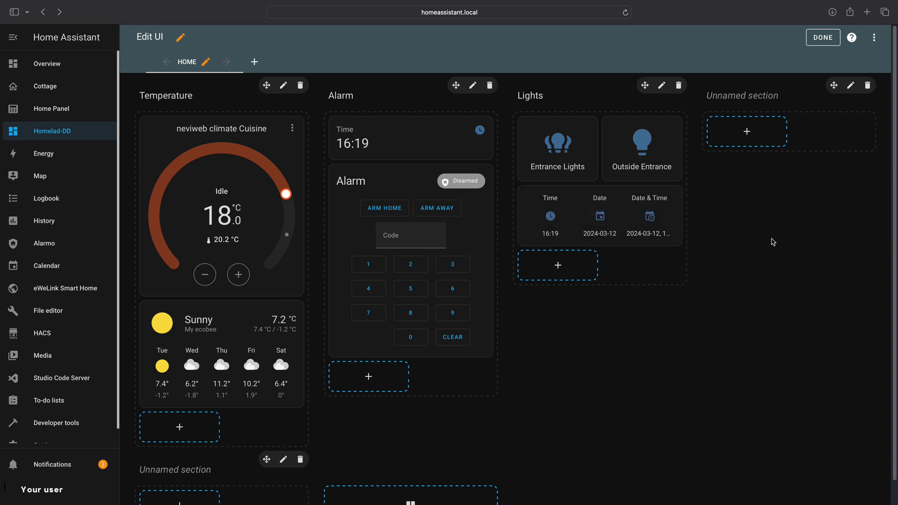
Step: Exit edit mode to view the finished Homelad-DD dashboard
{"action": "left_click", "coordinate": [823, 38]}
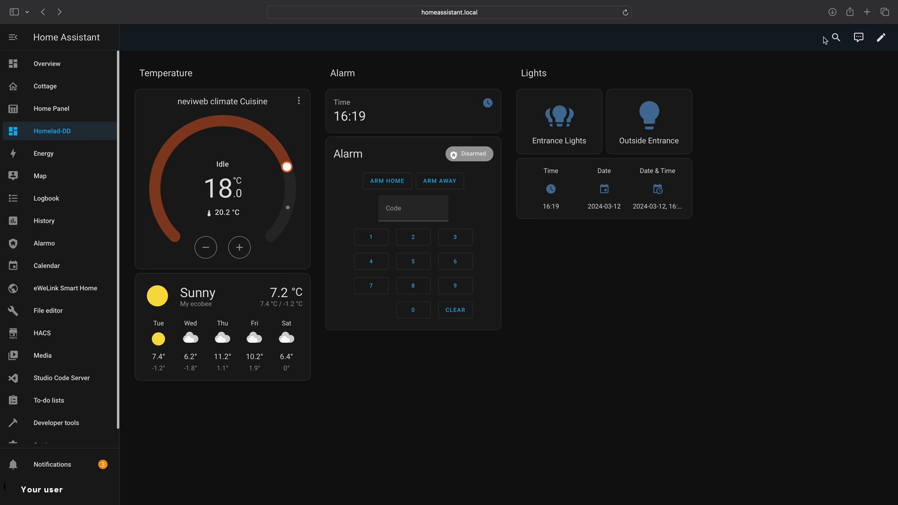